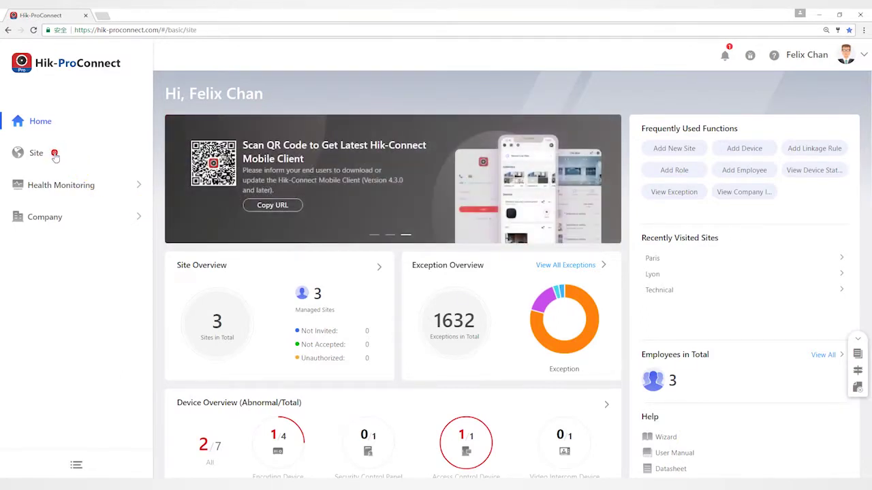
- Open the site list to reach the Paris site's device details
left_click(55, 156)
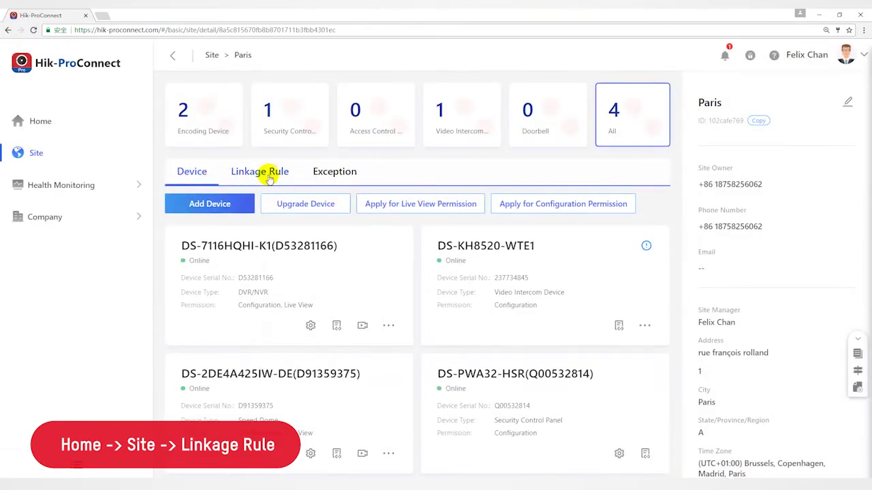
- Show the Paris site's linkage rules and page through the templates and back to the first
left_click(271, 175)
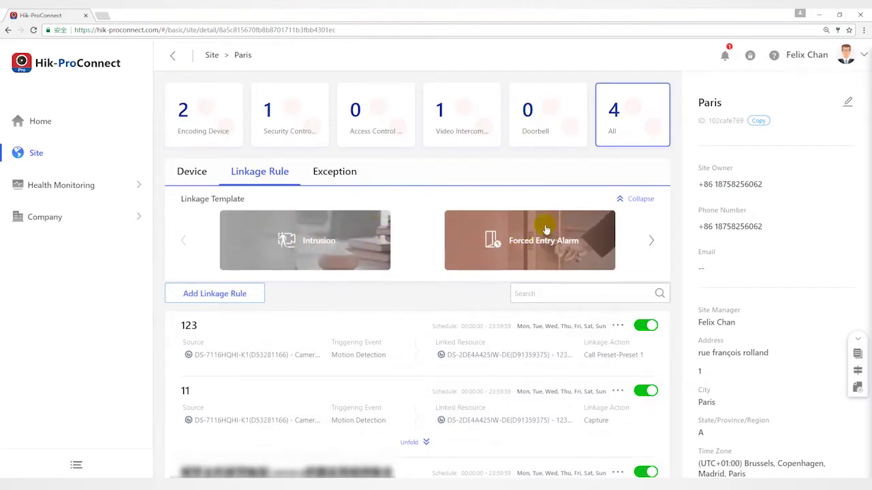
left_click(650, 240)
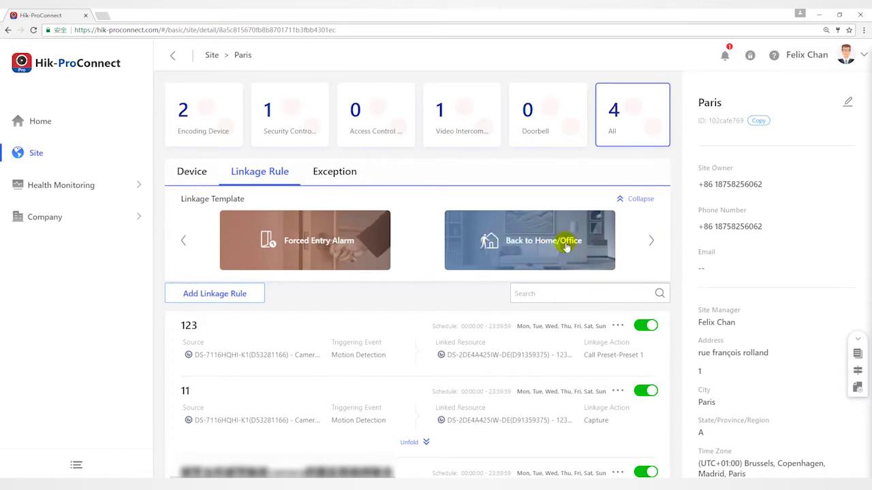
left_click(650, 239)
left_click(650, 239)
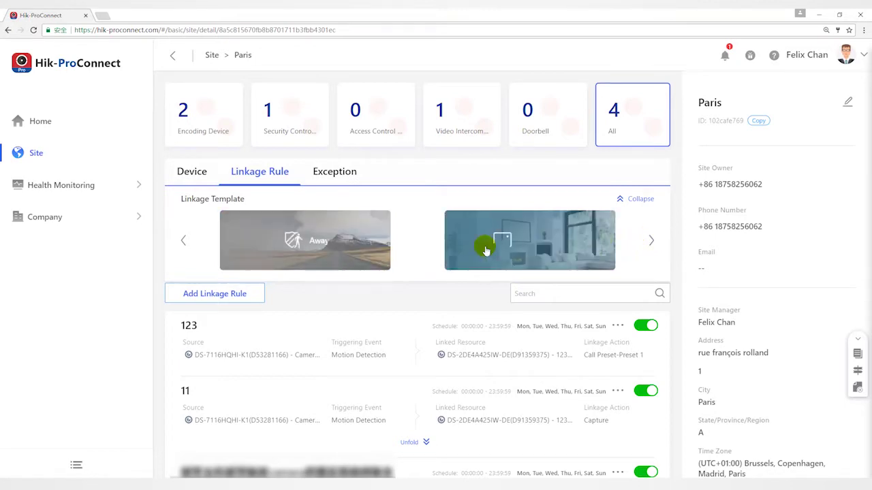
left_click(651, 239)
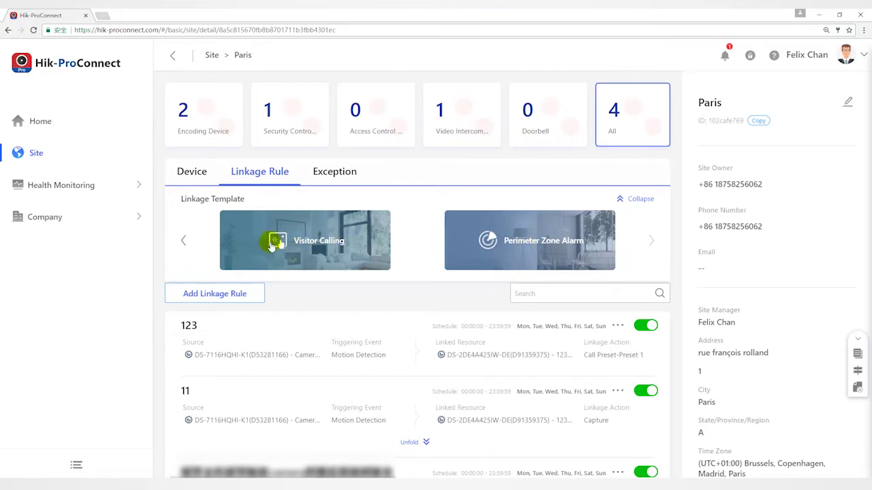
left_click(183, 240)
left_click(183, 240)
left_click(183, 239)
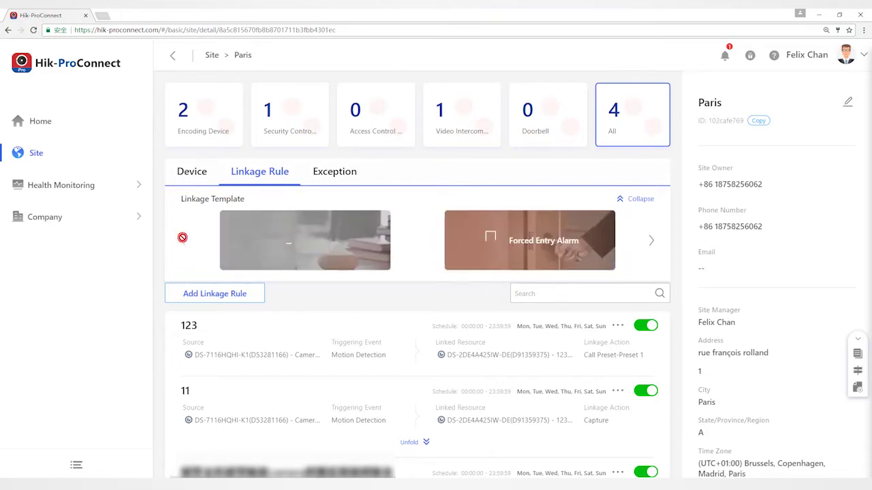
- Start a rule from the Intrusion template, then load Forced Entry Alarm and review its actions
left_click(328, 244)
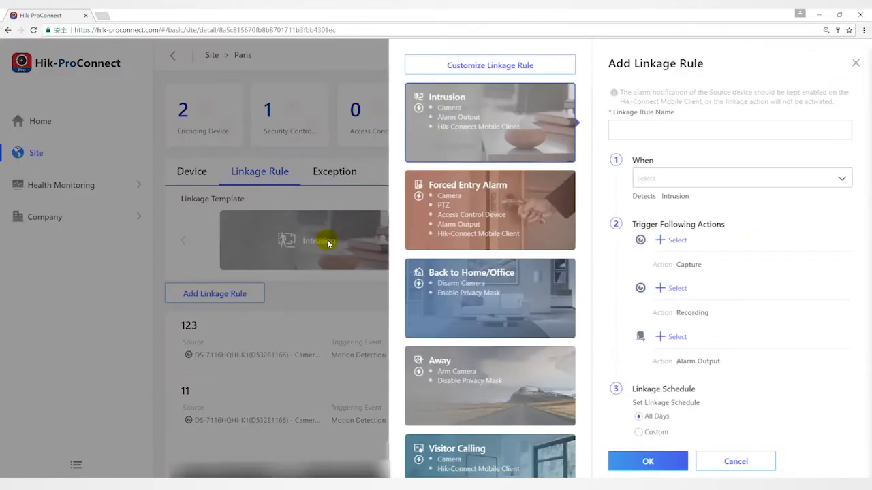
left_click(502, 130)
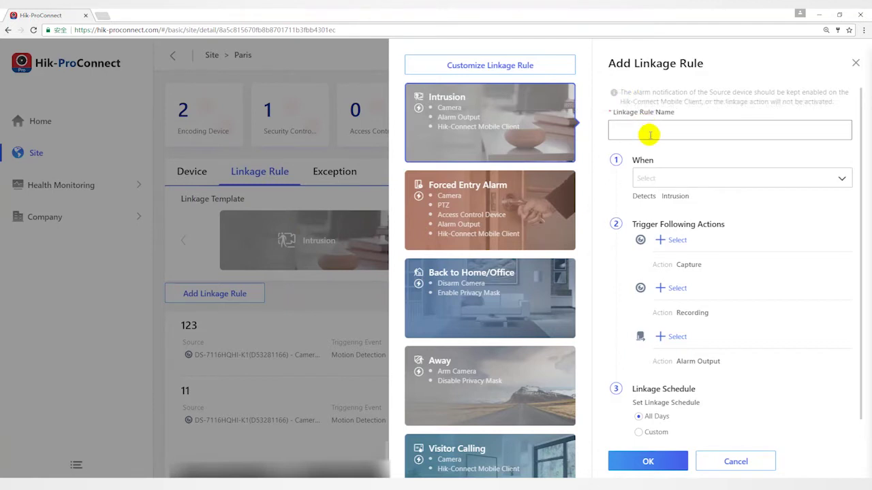
left_click(521, 198)
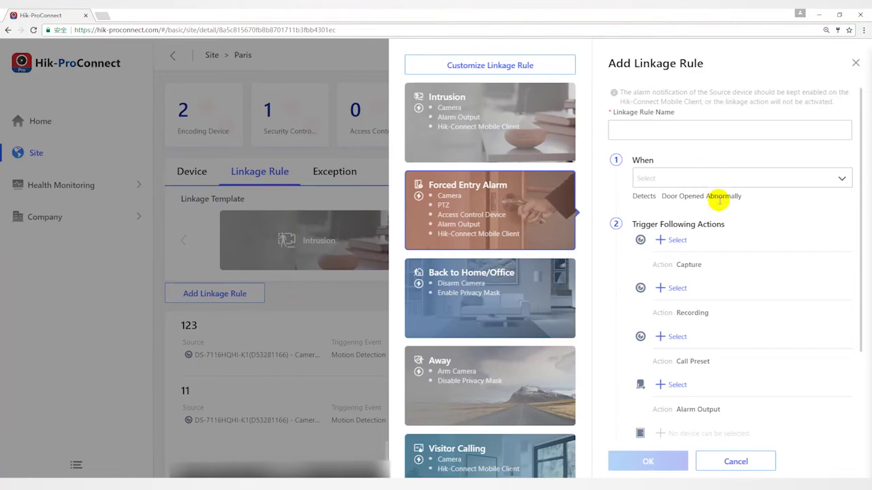
scroll(708, 232, "down", 2)
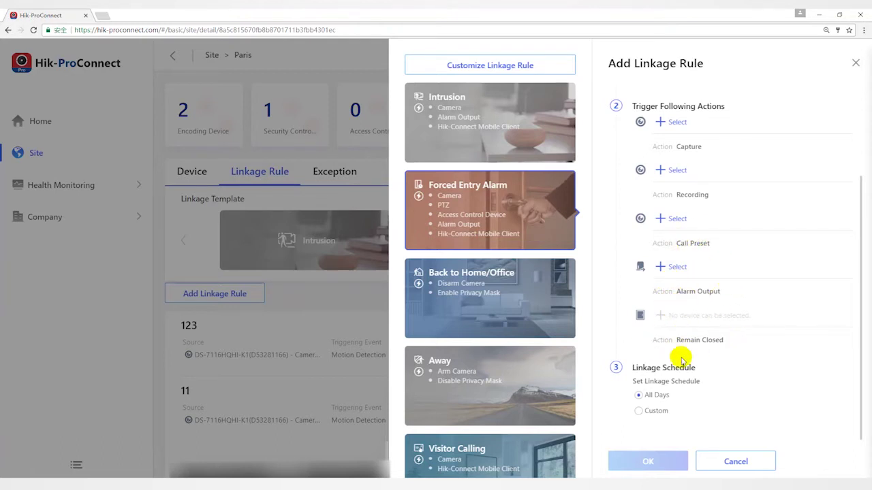
scroll(734, 338, "up", 3)
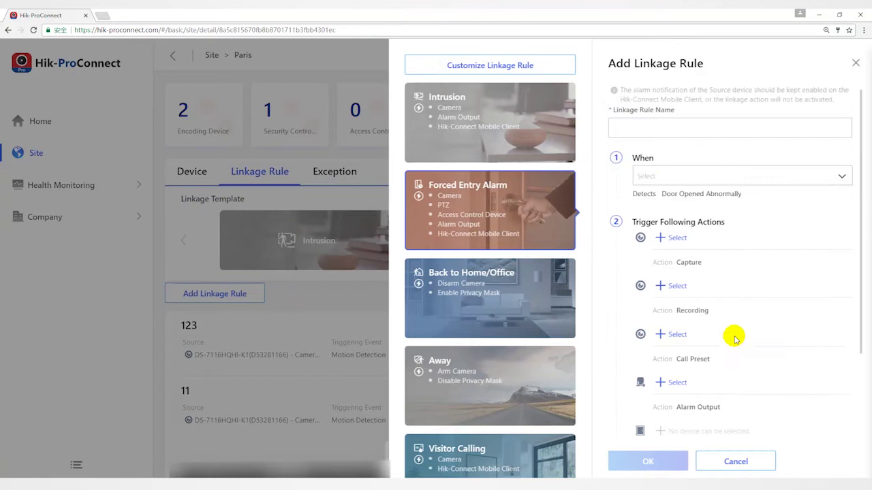
scroll(734, 339, "down", 3)
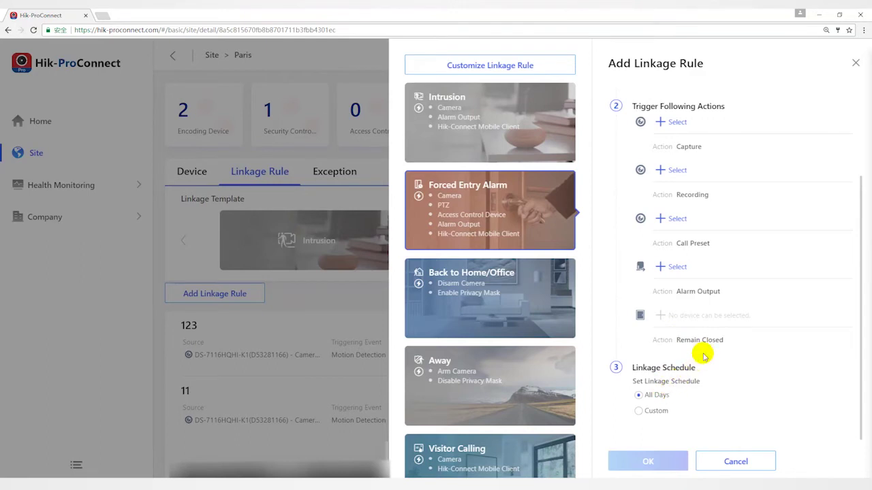
- Load the Back to Home/Office template, then switch the rule form to the Away template
scroll(702, 352, "up", 1)
left_click(501, 293)
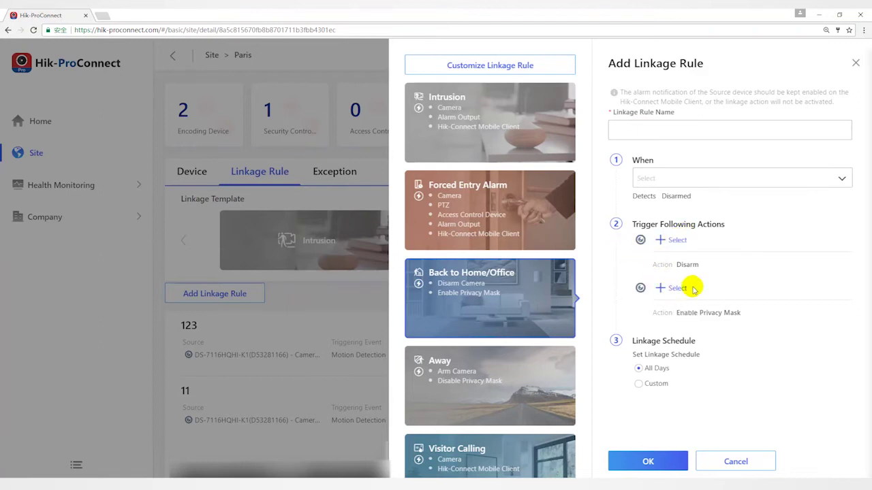
left_click(511, 378)
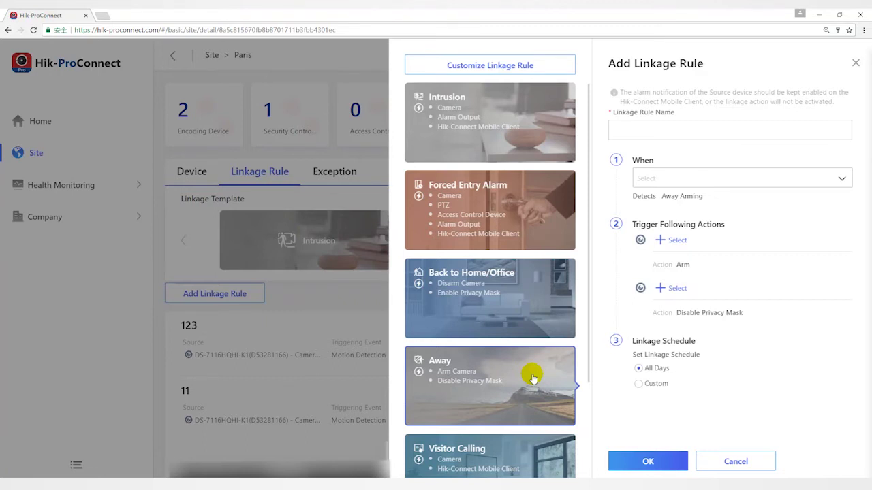
- Try the Visitor Calling and Perimeter Zone Alarm templates, then close the form unsaved
left_click(493, 449)
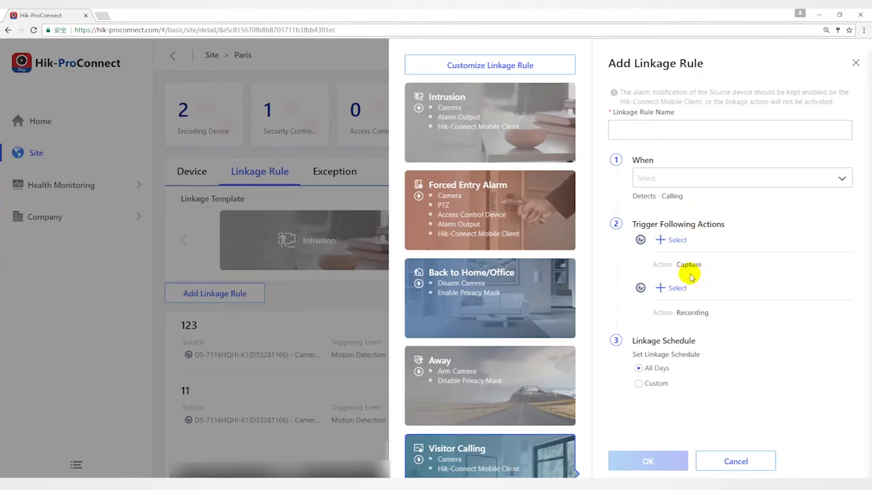
scroll(534, 416, "down", 2)
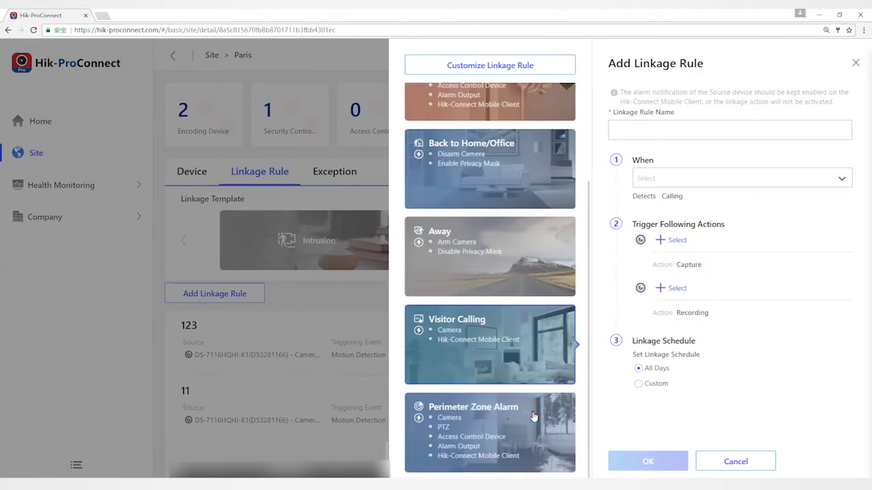
left_click(534, 414)
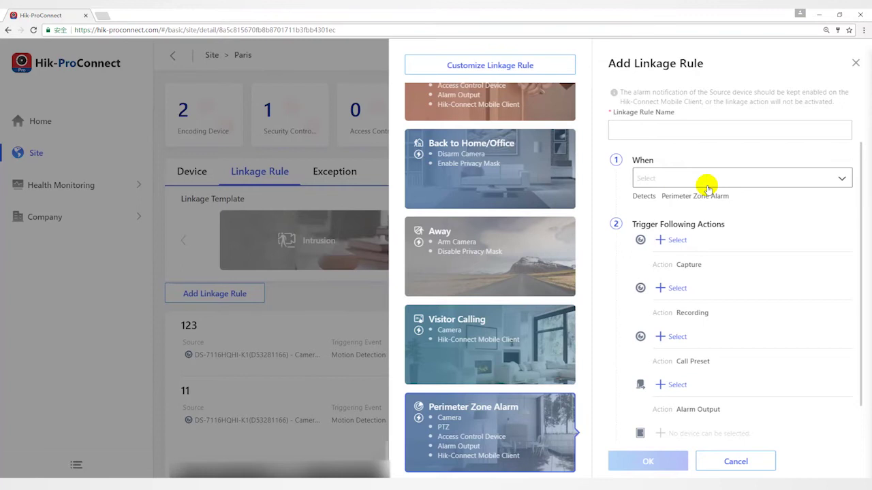
scroll(694, 223, "down", 2)
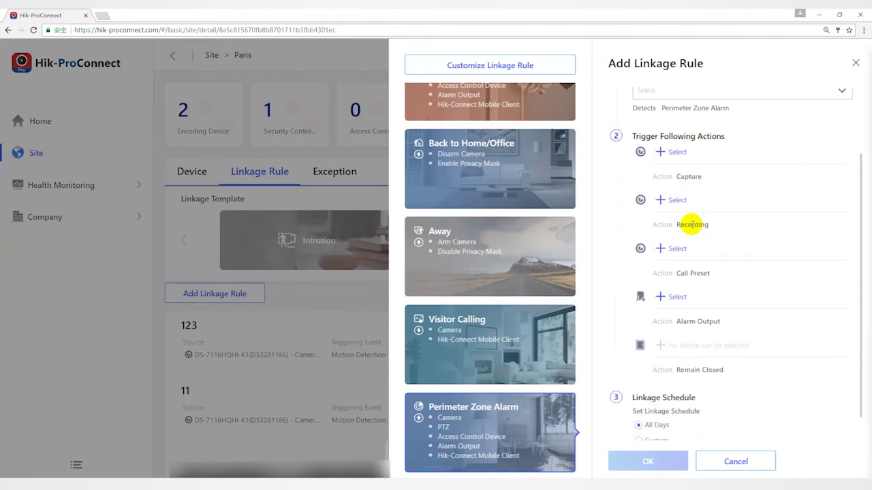
scroll(692, 224, "up", 1)
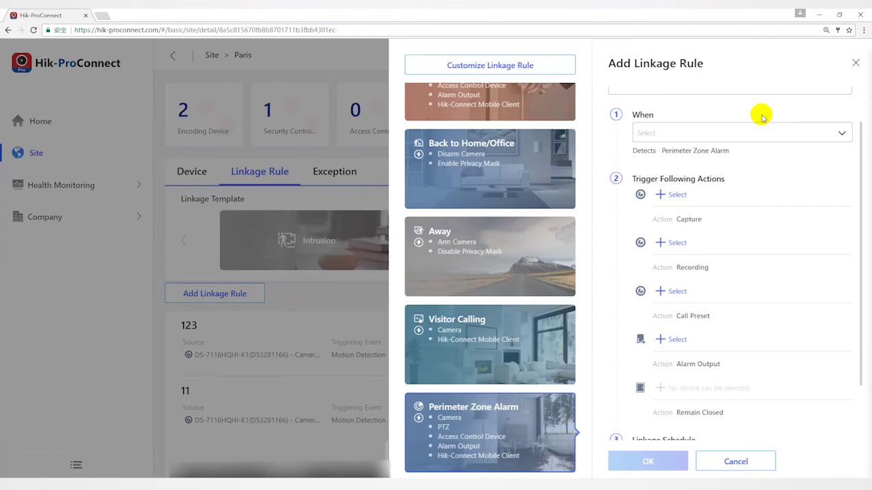
left_click(856, 63)
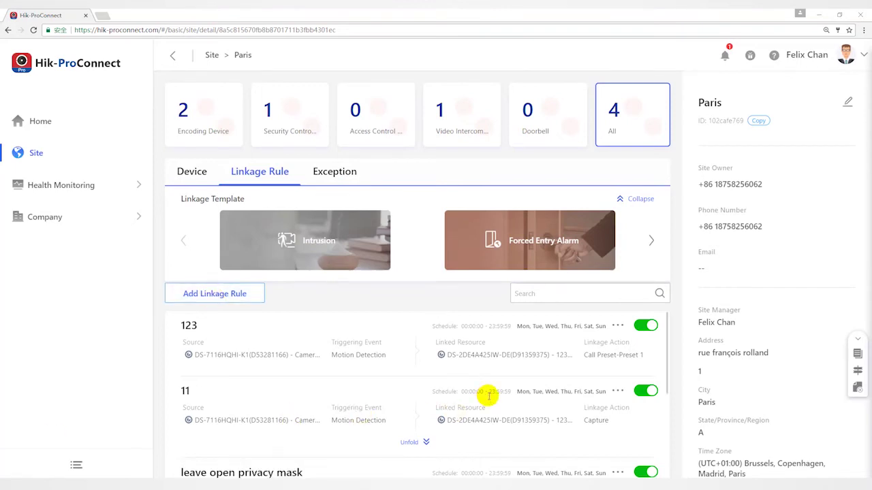
- Check that the DS-KH8520-WTE1 door station has Configuration permission in the Device list
left_click(651, 242)
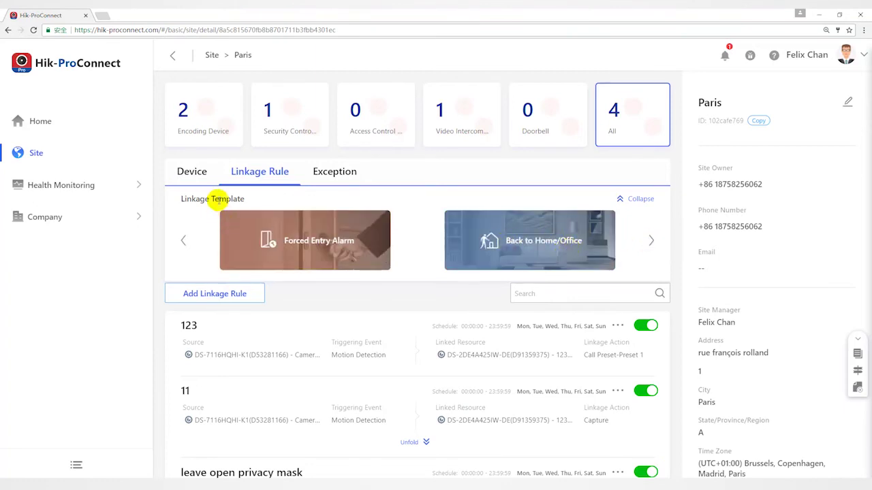
left_click(192, 172)
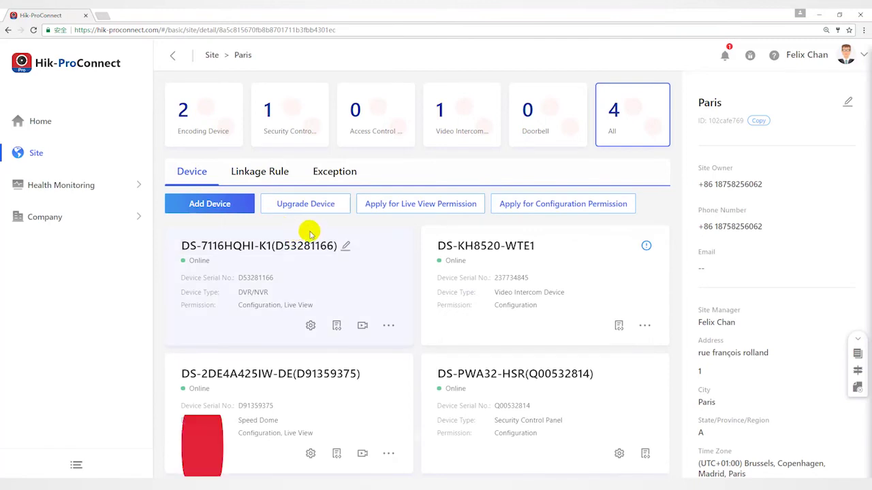
left_click_drag(164, 307, 271, 307)
left_click(279, 310)
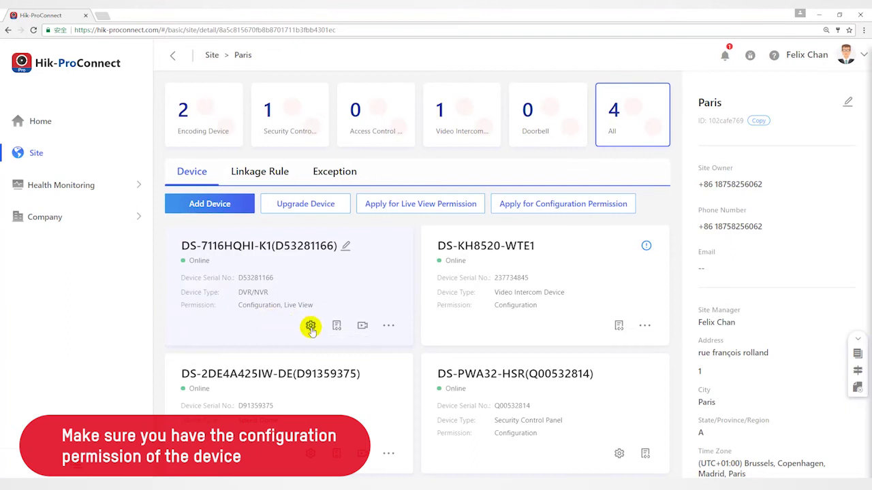
left_click_drag(437, 309, 532, 306)
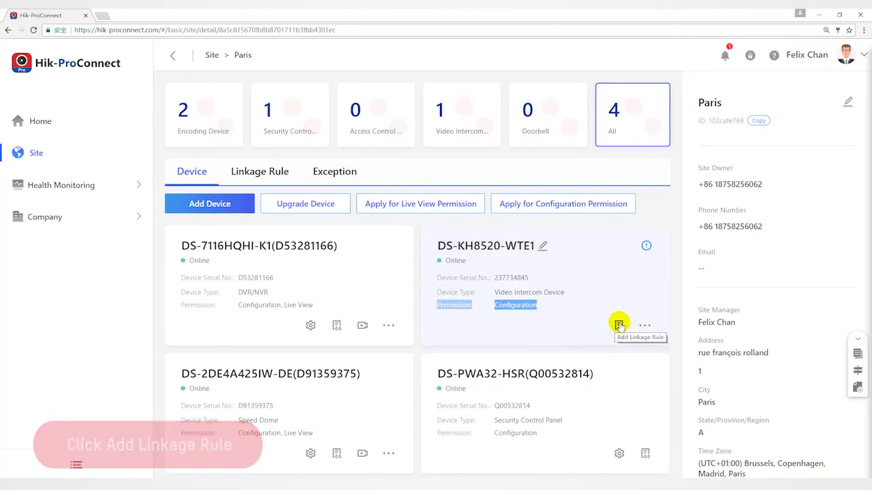
- Create a rule named 'Link PTZ' for DS-KH8520-WTE1 with Calling as trigger event
left_click(619, 325)
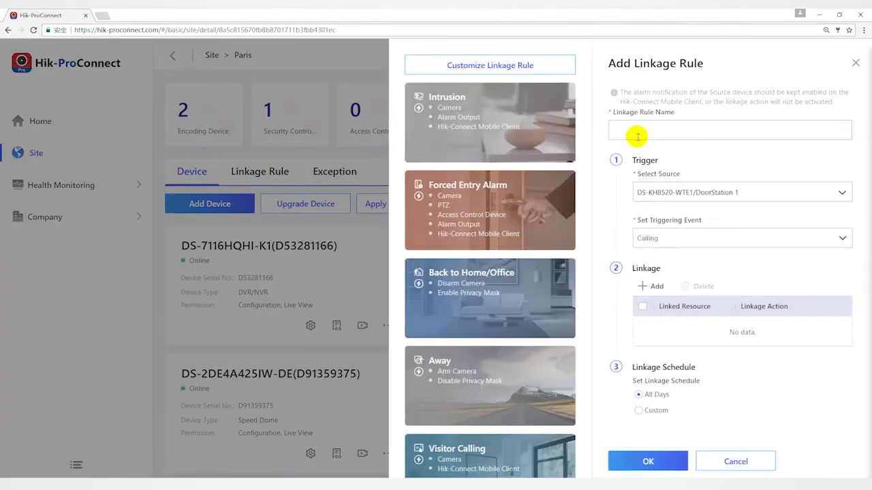
left_click(634, 130)
type("L")
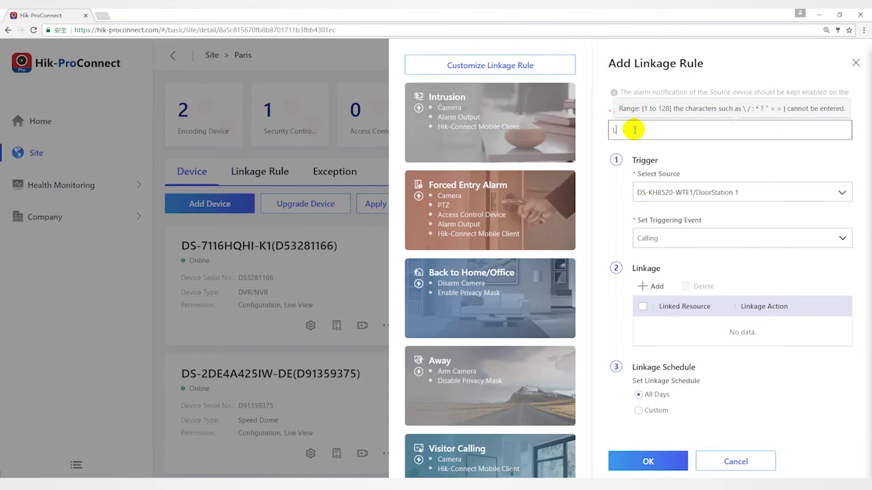
type("ink")
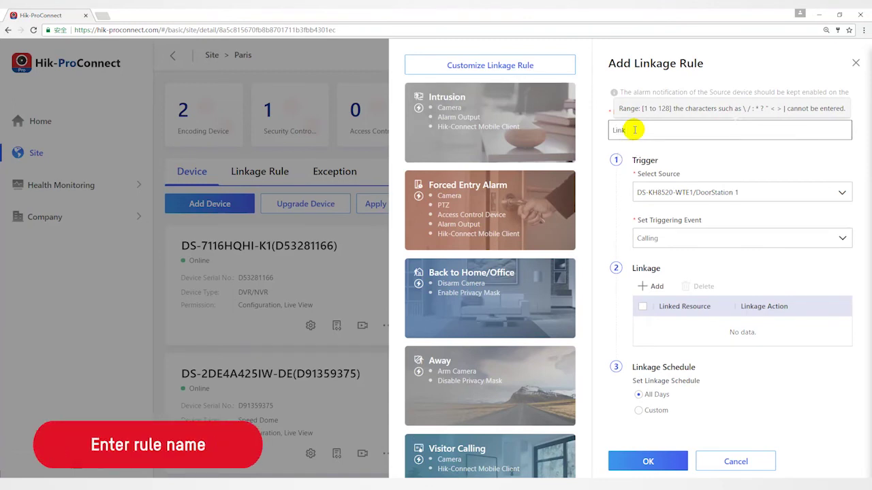
type(" P")
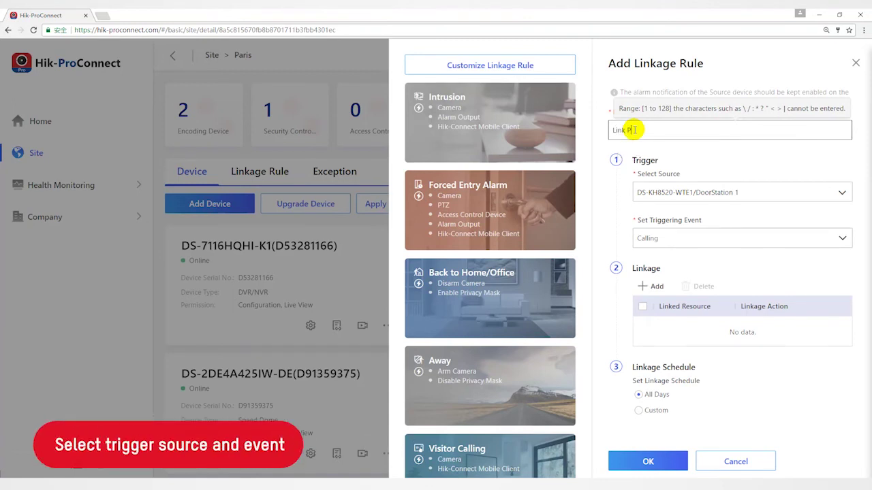
type("TZ")
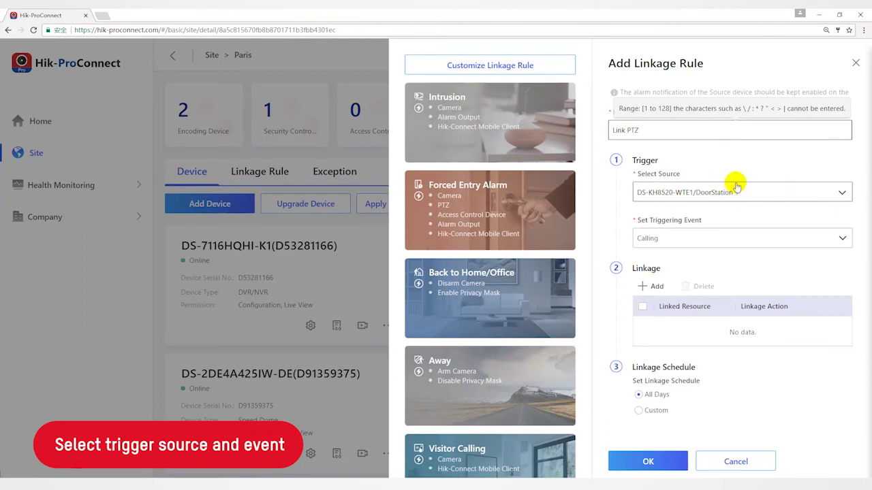
left_click(698, 239)
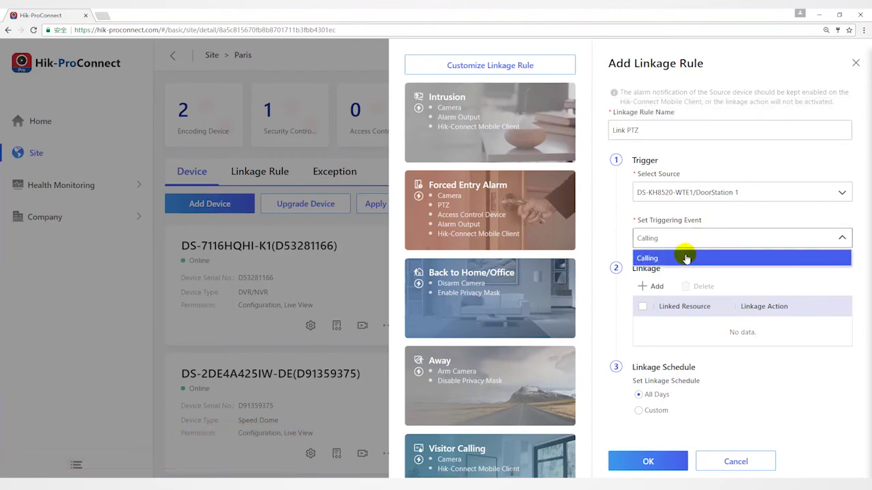
left_click(685, 258)
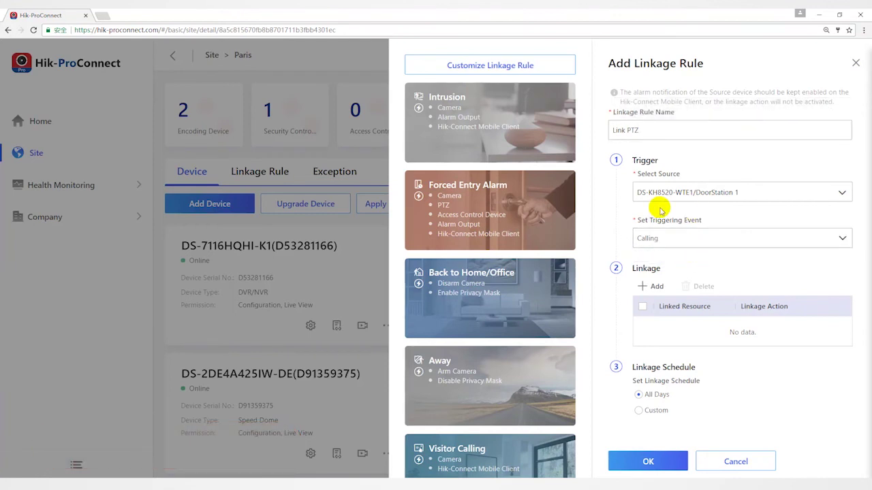
- Add a Capture action from the DS-2DE4A425IW-DE speed dome, set the schedule, and save the rule
left_click(656, 286)
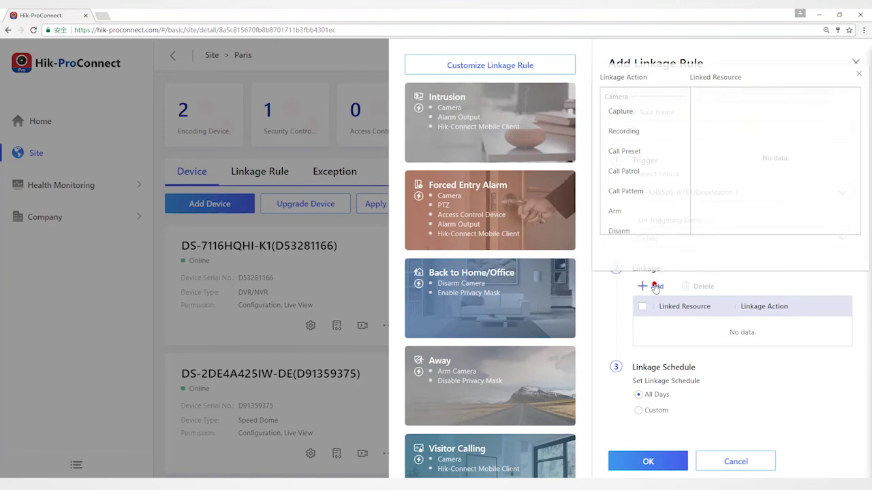
left_click(632, 112)
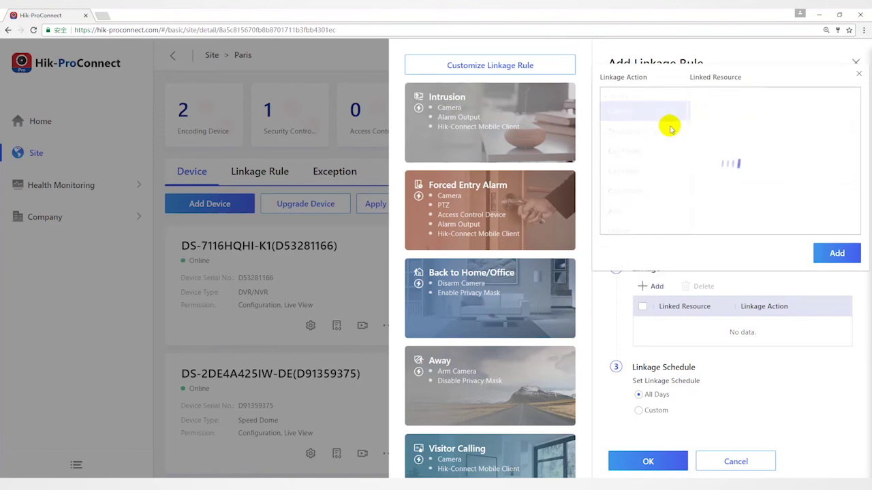
left_click(699, 100)
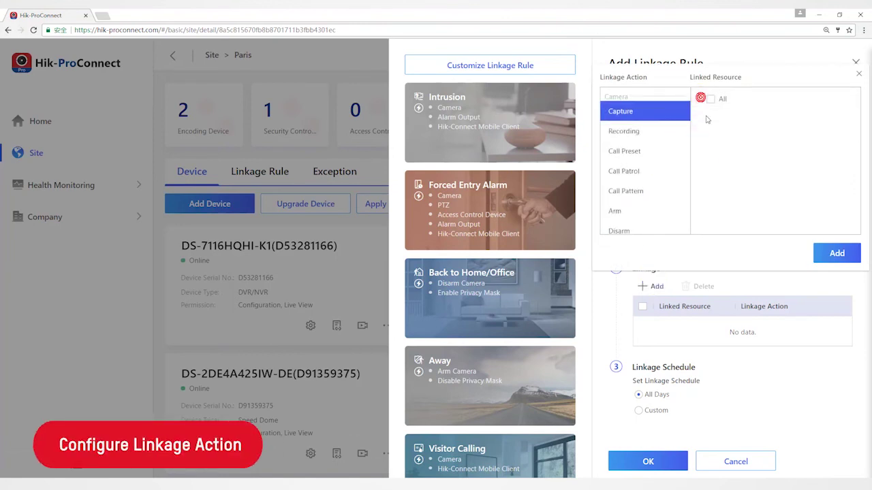
left_click(698, 99)
left_click(706, 118)
left_click(712, 143)
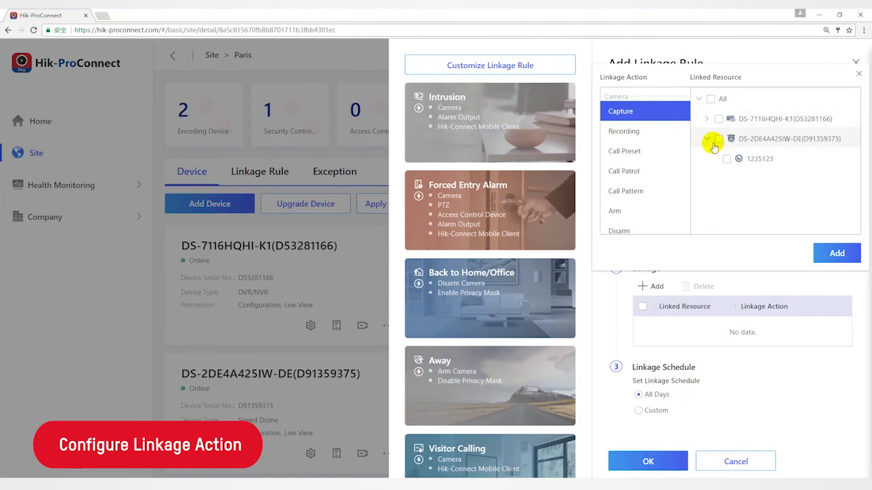
left_click(837, 253)
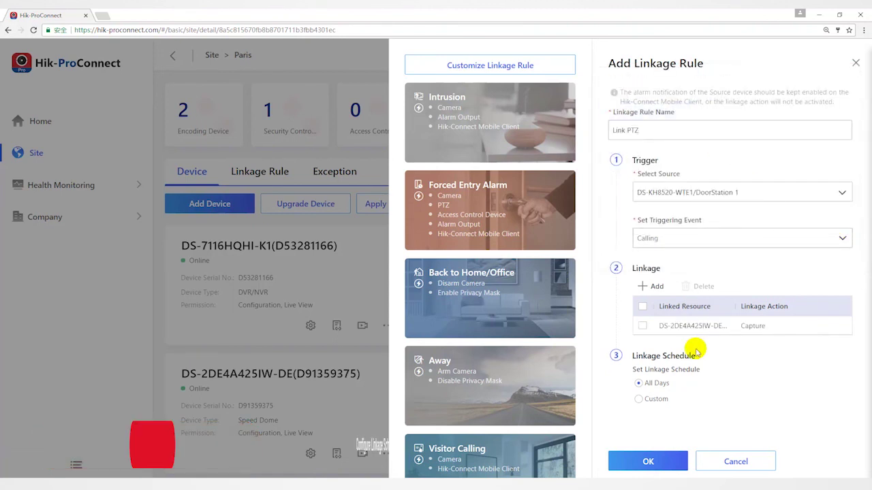
left_click(640, 401)
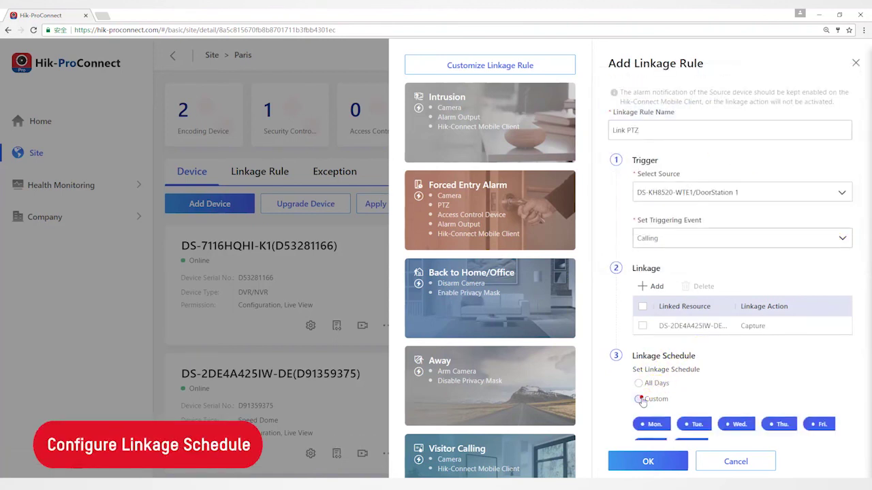
left_click(654, 461)
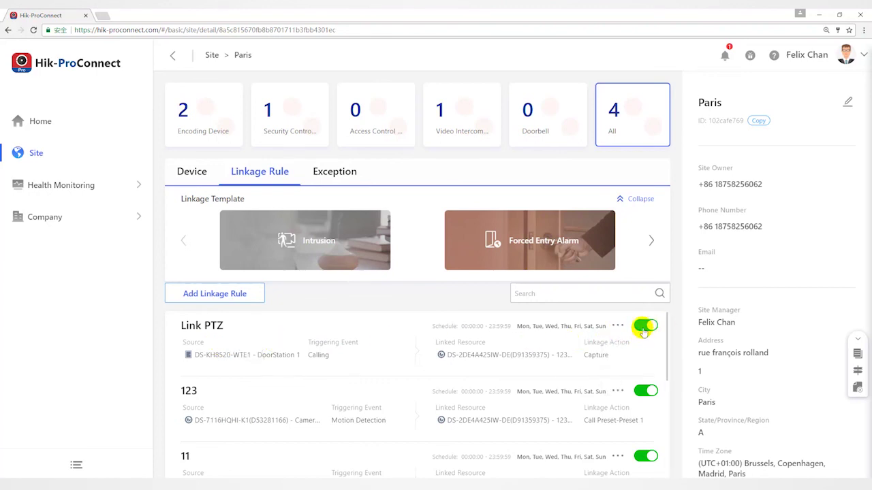
- Open the saved Link PTZ rule for editing
left_click(618, 354)
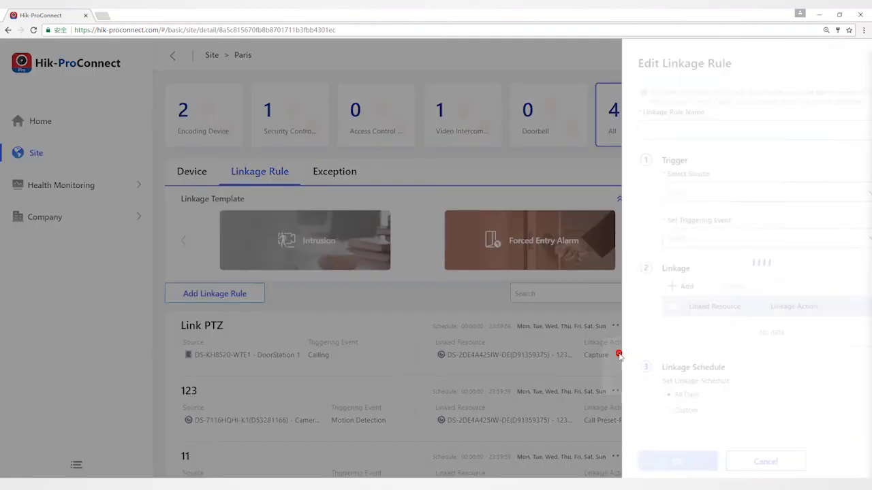